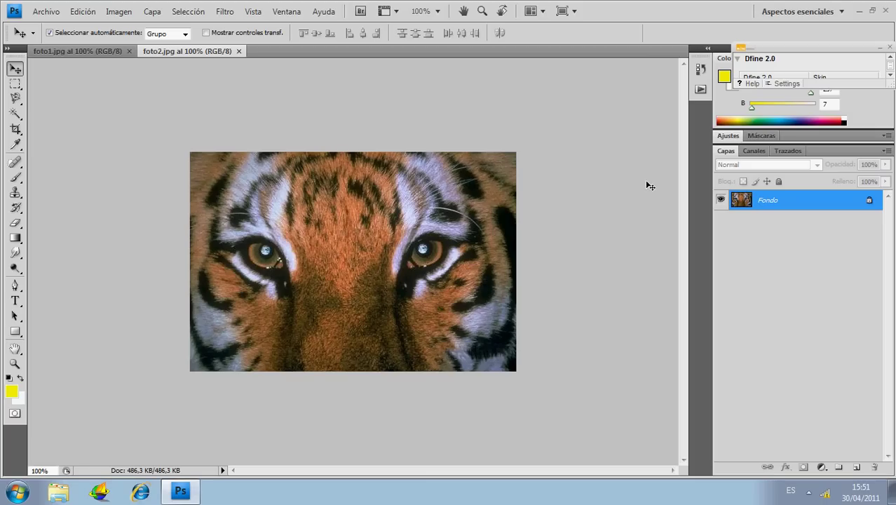
# Step: Convert the Fondo background in both the tiger and cat photos into an unlocked Capa 0 layer
pyautogui.doubleClick(817, 204)
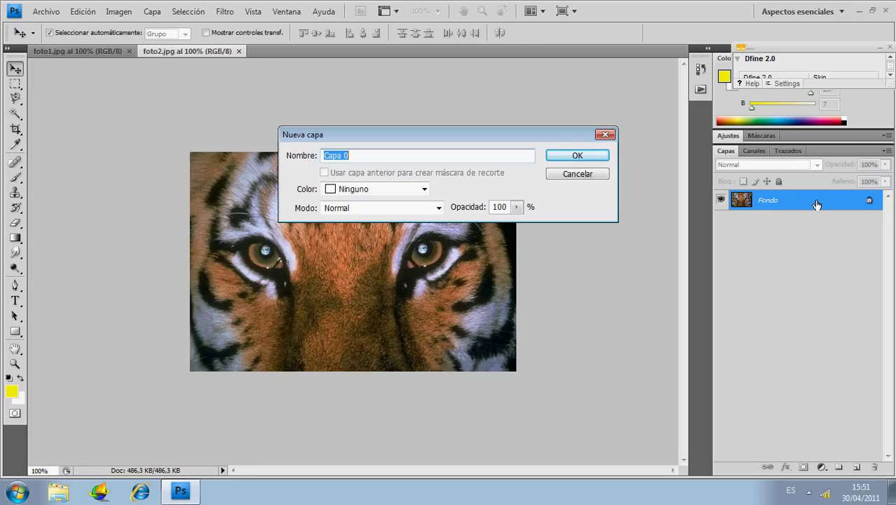
pyautogui.press('Return')
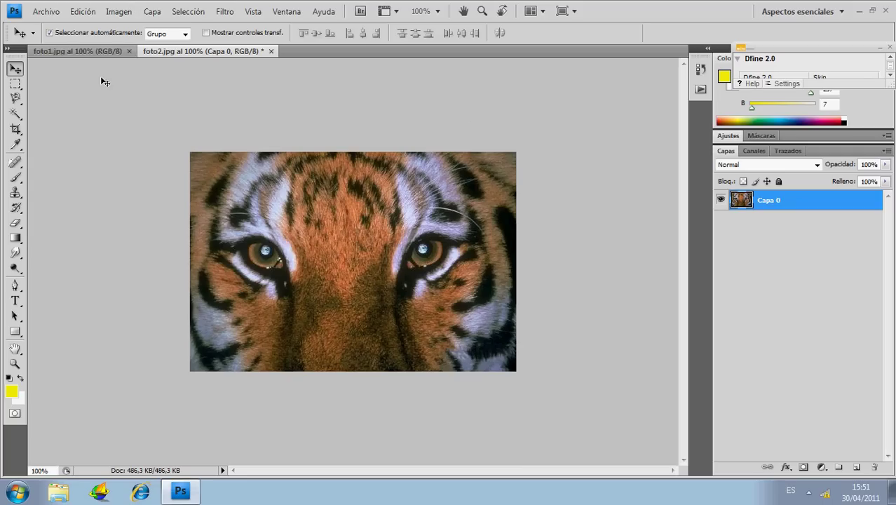
pyautogui.click(104, 52)
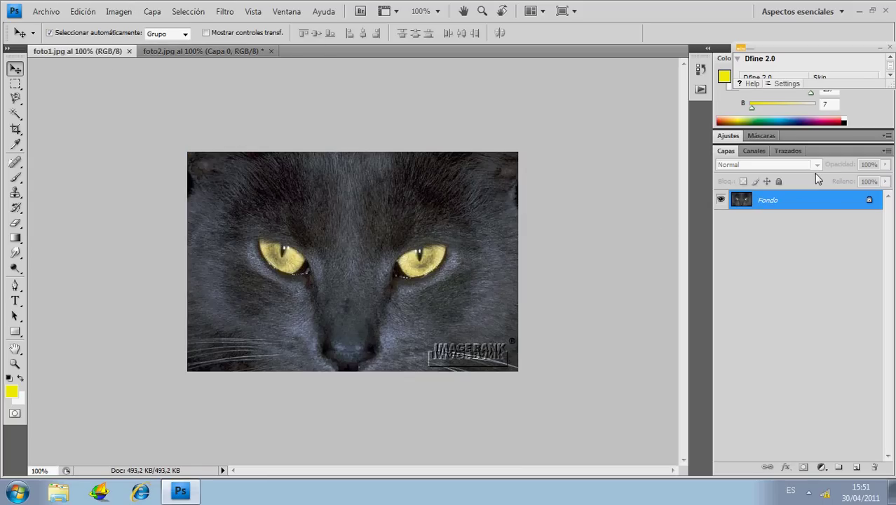
pyautogui.doubleClick(827, 204)
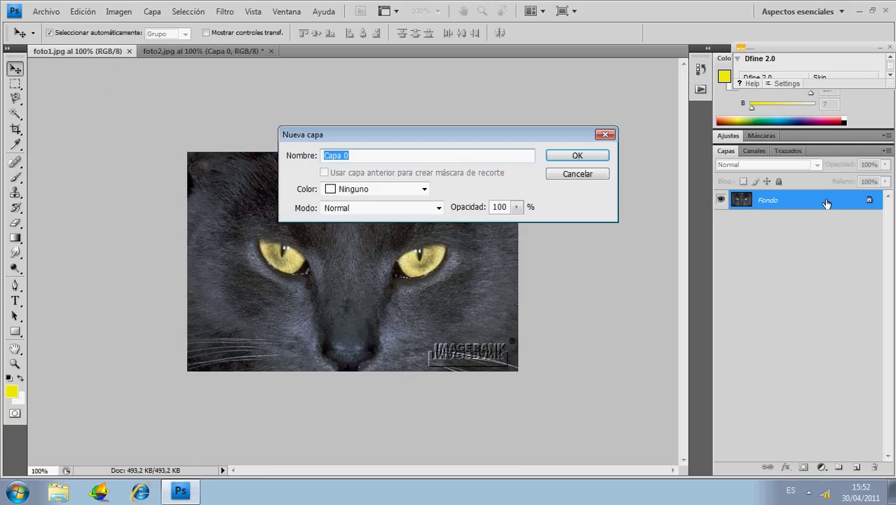
pyautogui.press('Return')
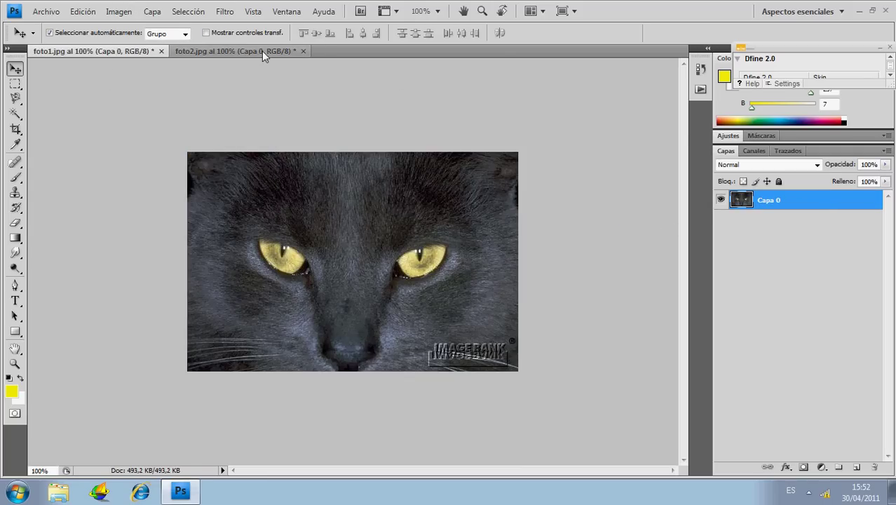
# Step: Copy the tiger layer from foto2.jpg into foto1.jpg as Capa 1, aligned to fill the canvas
pyautogui.moveTo(261, 50)
pyautogui.mouseDown()
pyautogui.moveTo(289, 141)
pyautogui.moveTo(391, 137)
pyautogui.mouseUp()
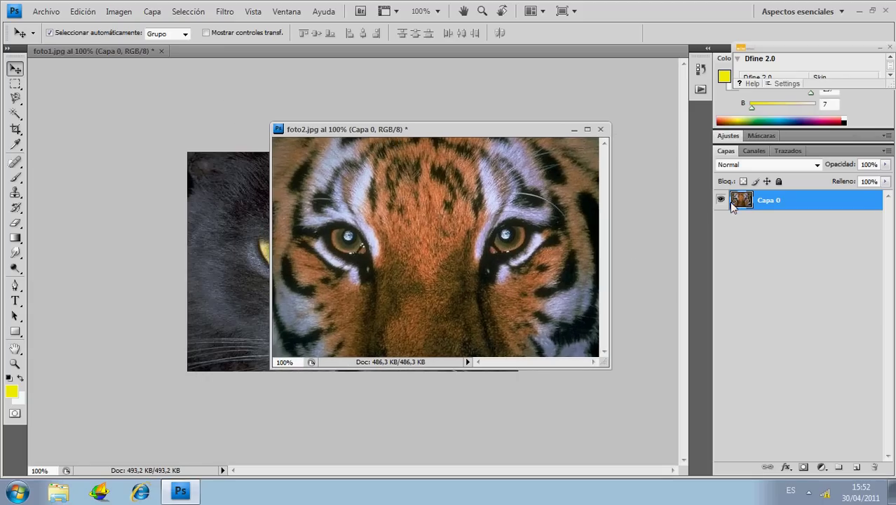
pyautogui.moveTo(731, 202); pyautogui.dragTo(252, 230)
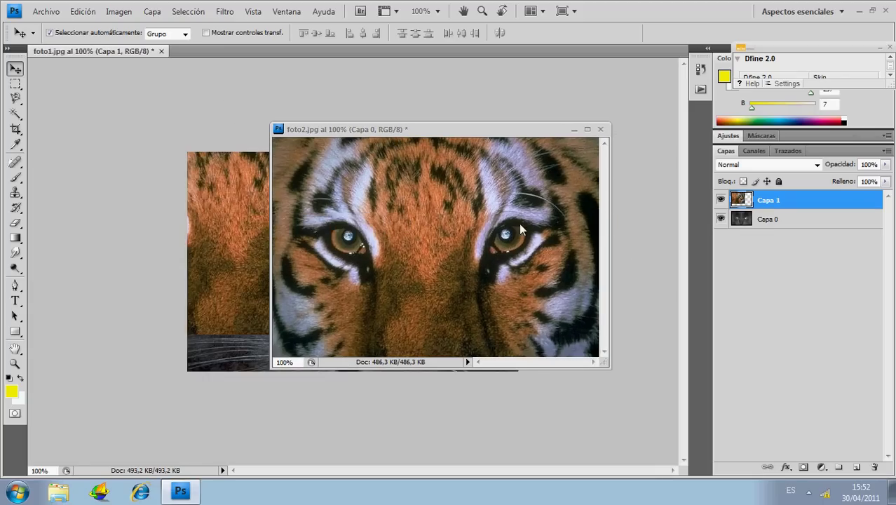
pyautogui.click(574, 129)
pyautogui.moveTo(223, 227)
pyautogui.mouseDown()
pyautogui.moveTo(330, 259)
pyautogui.moveTo(335, 250)
pyautogui.moveTo(334, 262)
pyautogui.mouseUp()
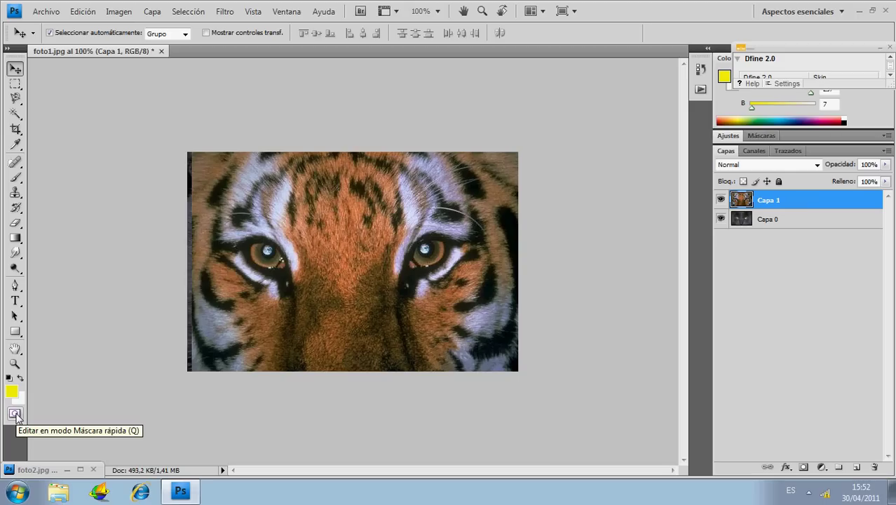
# Step: Build a Quick Mask selection from a horizontal black-to-white gradient across the tiger image
pyautogui.click(16, 414)
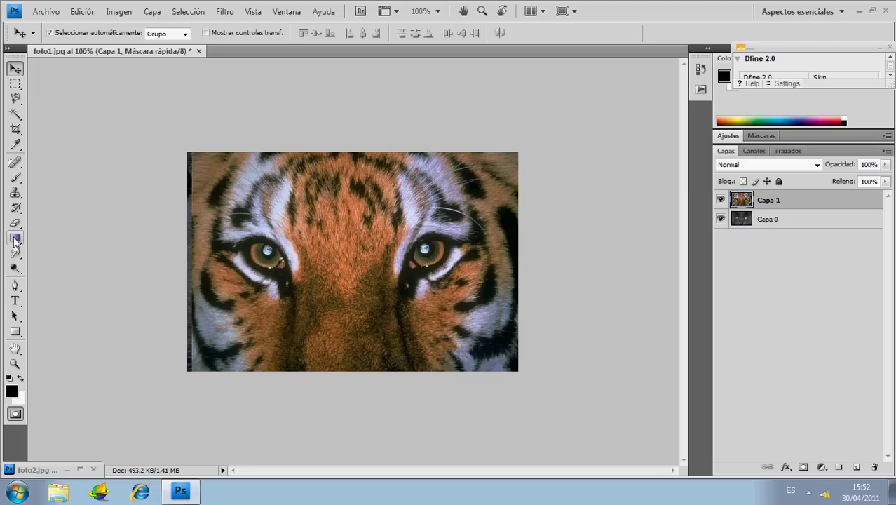
pyautogui.moveTo(15, 240); pyautogui.dragTo(34, 238)
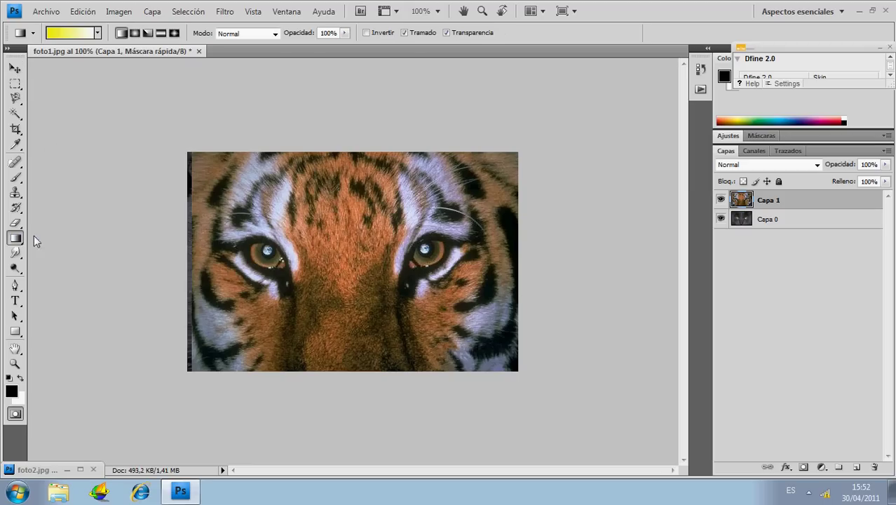
pyautogui.moveTo(136, 264); pyautogui.dragTo(564, 271)
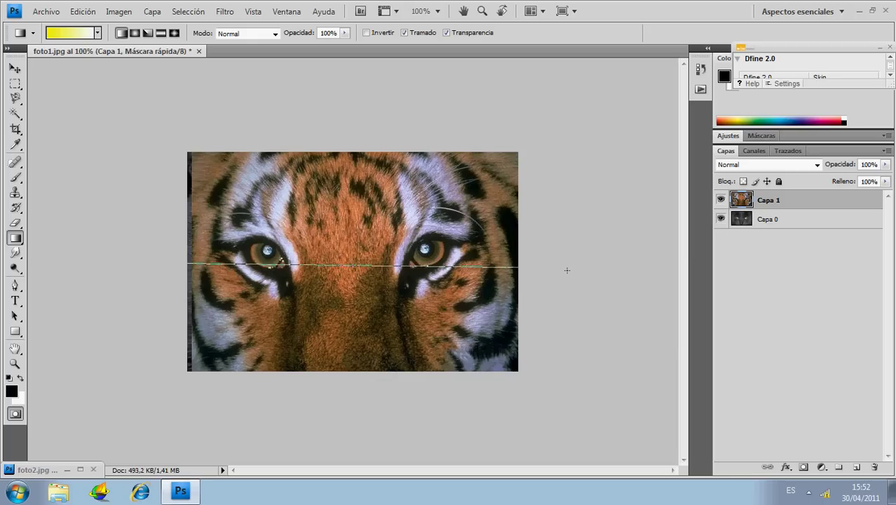
pyautogui.moveTo(564, 272); pyautogui.dragTo(569, 269)
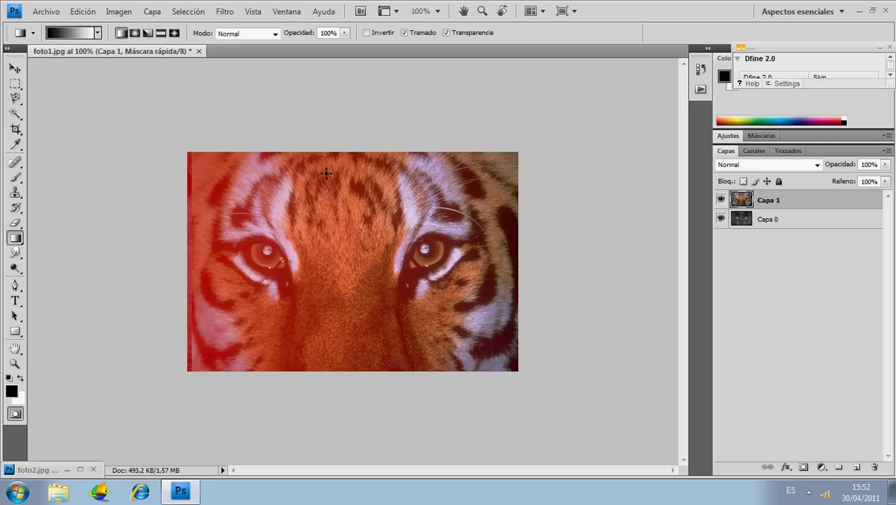
pyautogui.click(13, 415)
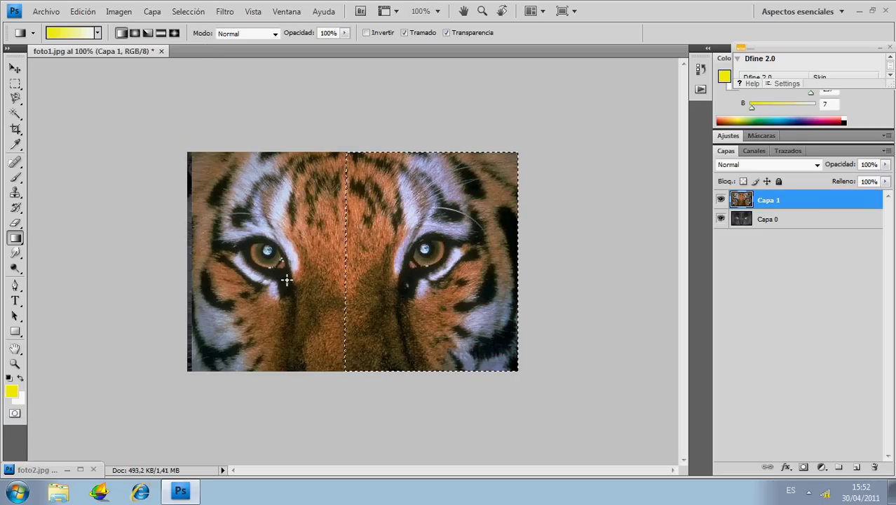
# Step: Delete the selected right half of Capa 1 and nudge the tiger slightly right
pyautogui.press('Delete')
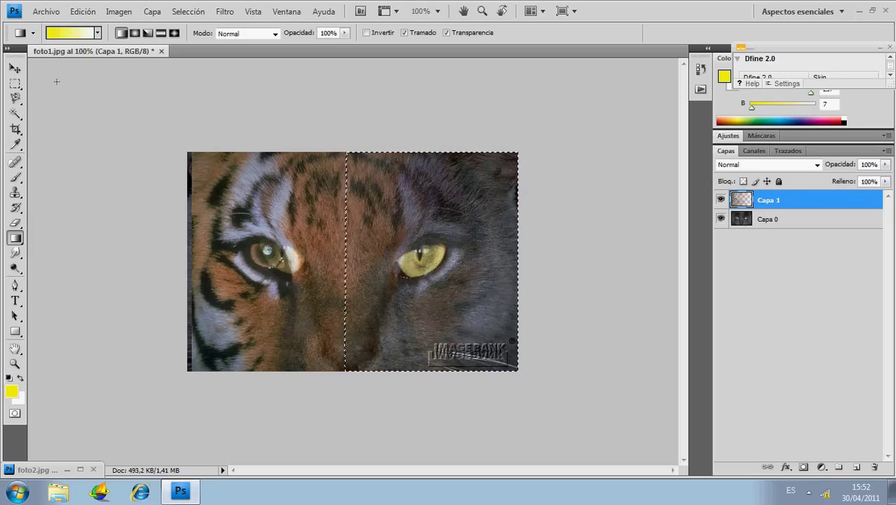
pyautogui.click(16, 71)
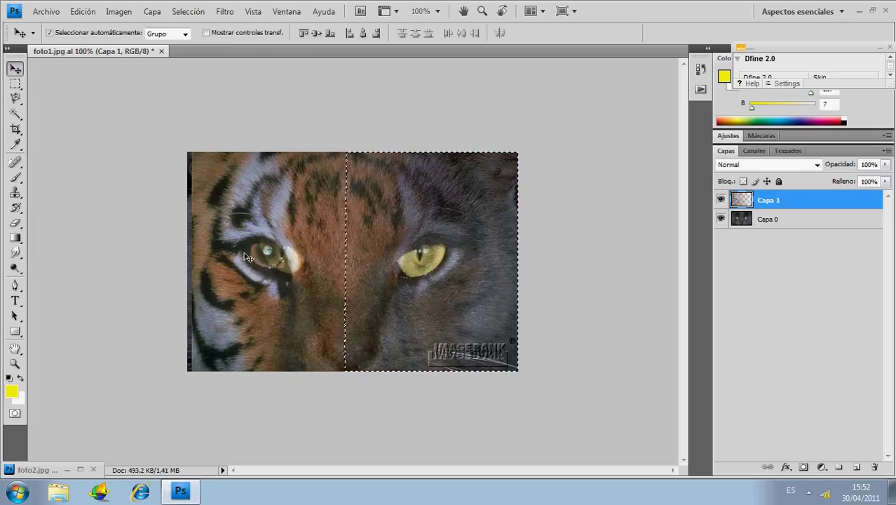
pyautogui.moveTo(246, 254); pyautogui.dragTo(258, 257)
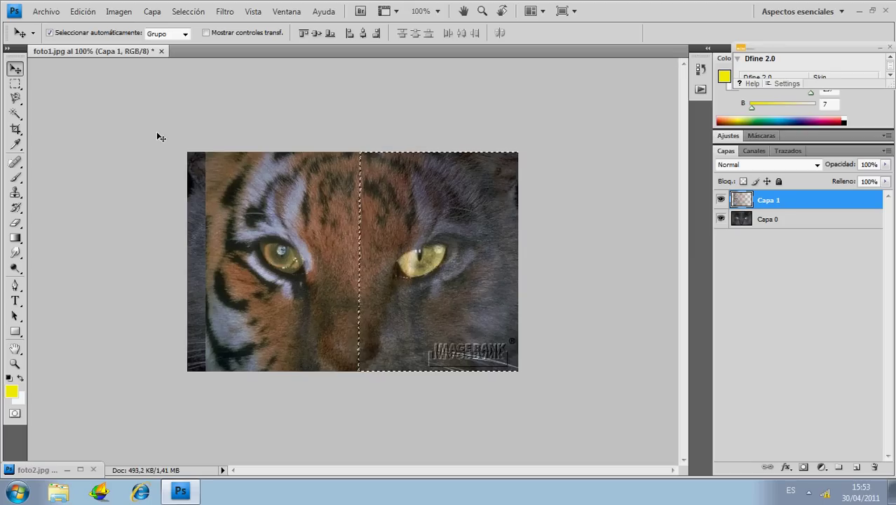
pyautogui.click(14, 84)
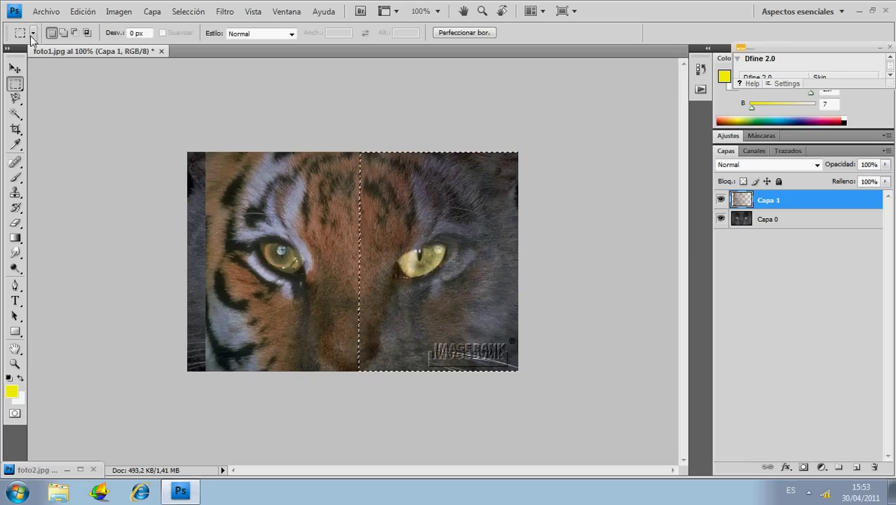
# Step: Deselect and crop the canvas to trim away the empty strip along the left edge
pyautogui.click(15, 131)
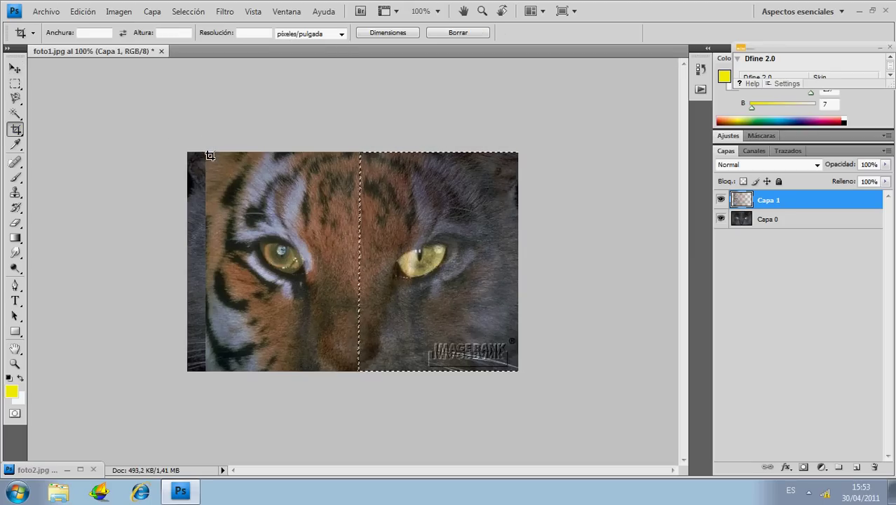
pyautogui.hotkey('ctrl', 'd')
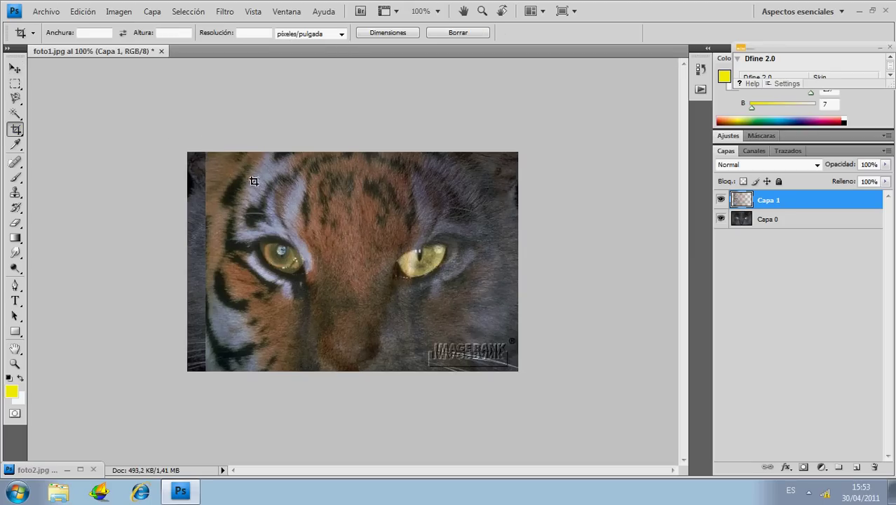
pyautogui.moveTo(289, 216); pyautogui.dragTo(514, 372)
pyautogui.moveTo(514, 372); pyautogui.dragTo(512, 378)
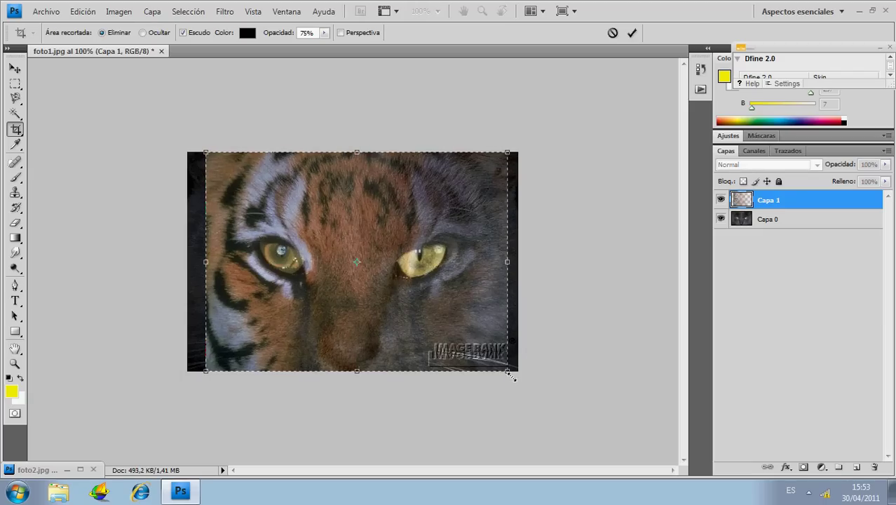
pyautogui.rightClick(359, 237)
pyautogui.click(371, 246)
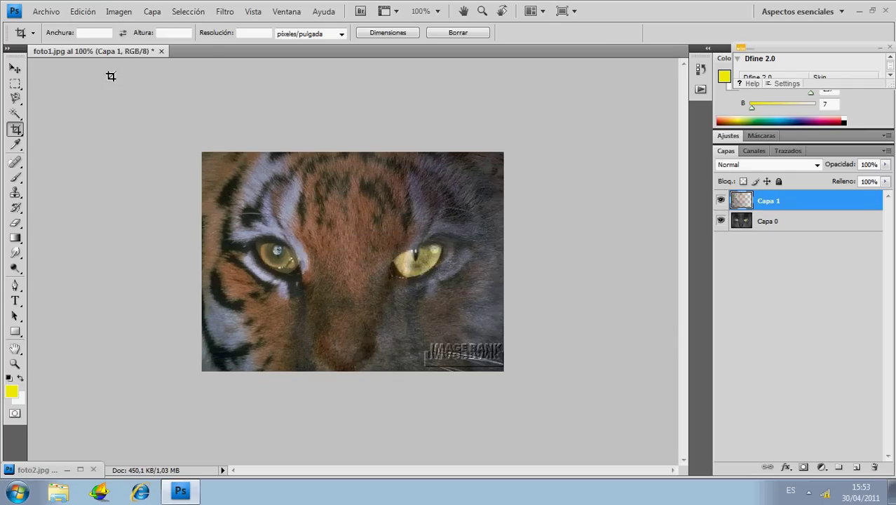
pyautogui.click(16, 223)
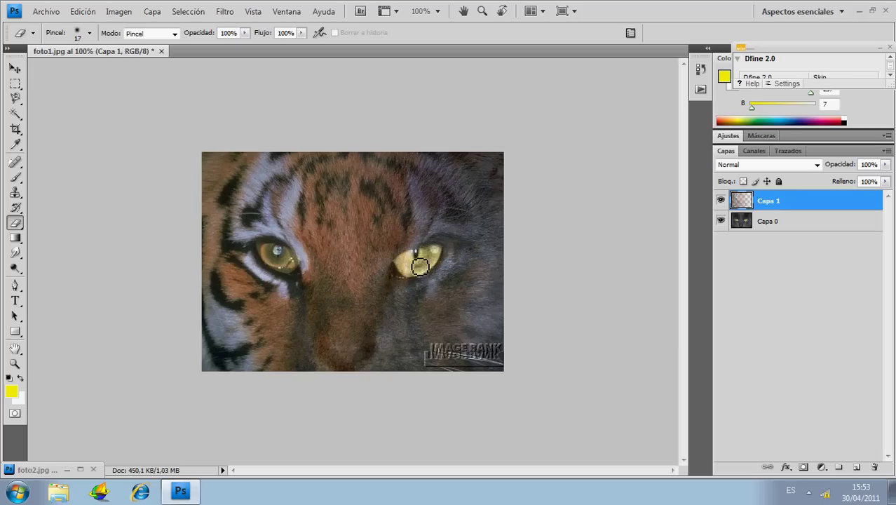
# Step: Erase tiger fur over and below the cat's eye, the IMAGEBANK watermark, and the forehead
pyautogui.moveTo(426, 262)
pyautogui.mouseDown()
pyautogui.moveTo(430, 272)
pyautogui.moveTo(422, 263)
pyautogui.moveTo(409, 273)
pyautogui.moveTo(437, 280)
pyautogui.mouseUp()
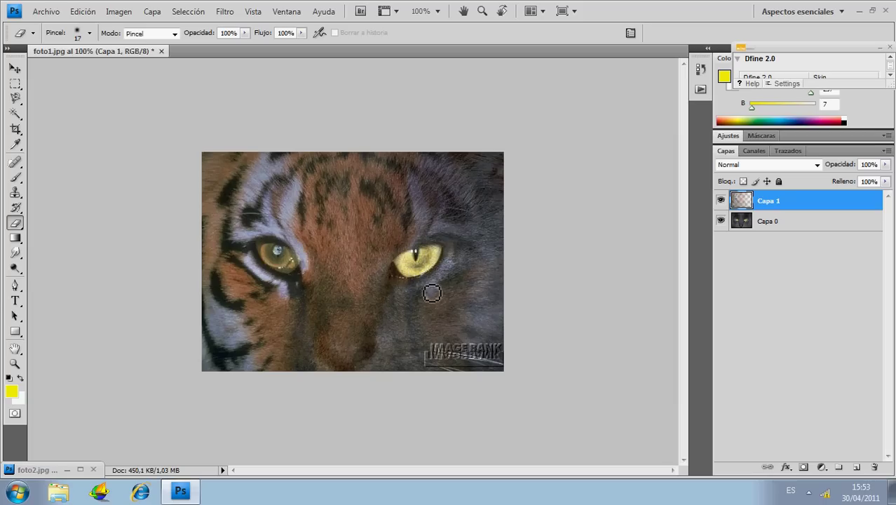
pyautogui.moveTo(458, 260)
pyautogui.mouseDown()
pyautogui.moveTo(408, 292)
pyautogui.moveTo(486, 276)
pyautogui.moveTo(484, 315)
pyautogui.mouseUp()
pyautogui.moveTo(441, 359)
pyautogui.mouseDown()
pyautogui.moveTo(431, 348)
pyautogui.moveTo(425, 363)
pyautogui.moveTo(489, 369)
pyautogui.moveTo(437, 380)
pyautogui.mouseUp()
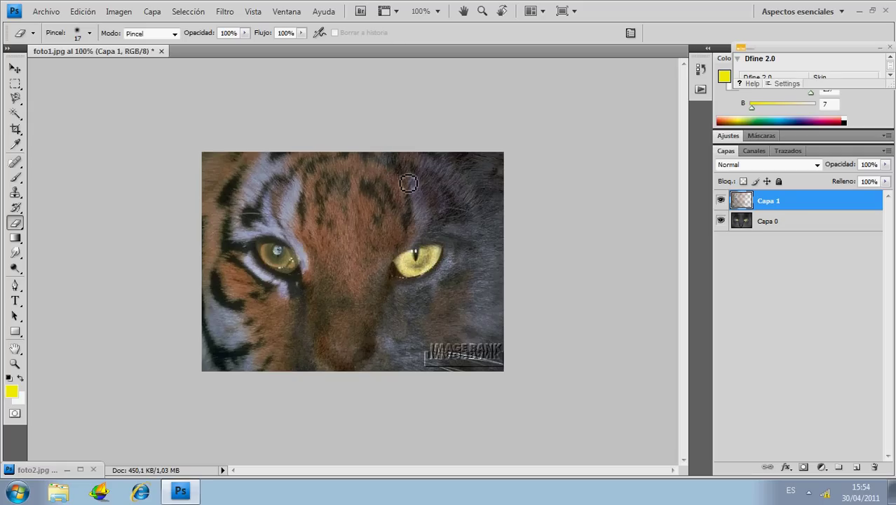
pyautogui.moveTo(409, 183); pyautogui.dragTo(408, 221)
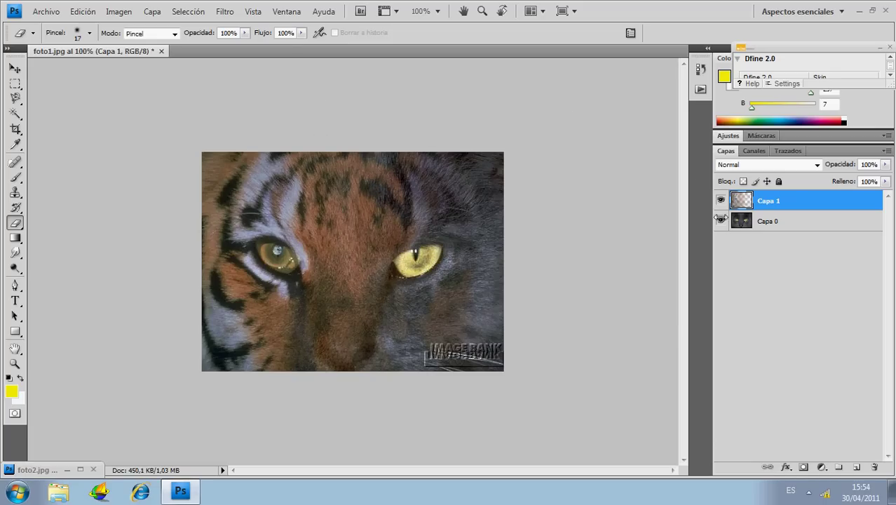
# Step: Hide and reshow the cat layer Capa 0 to check the erased areas
pyautogui.click(721, 221)
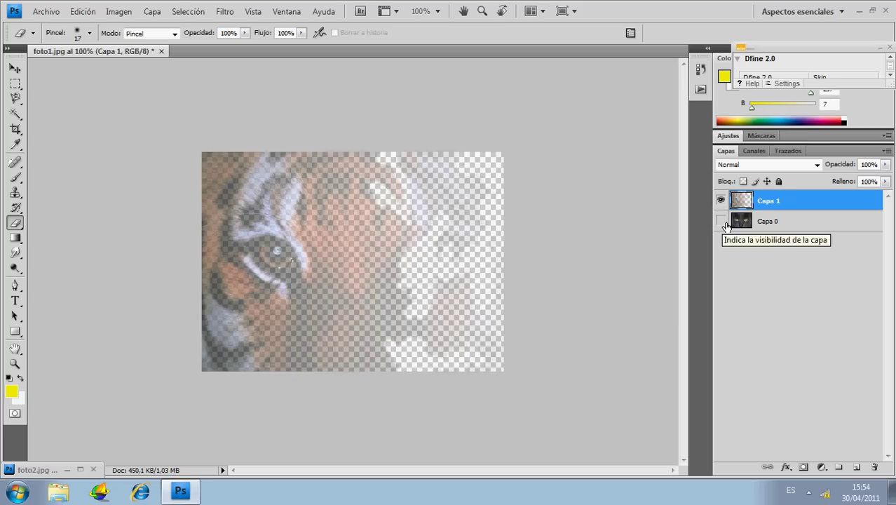
pyautogui.click(721, 221)
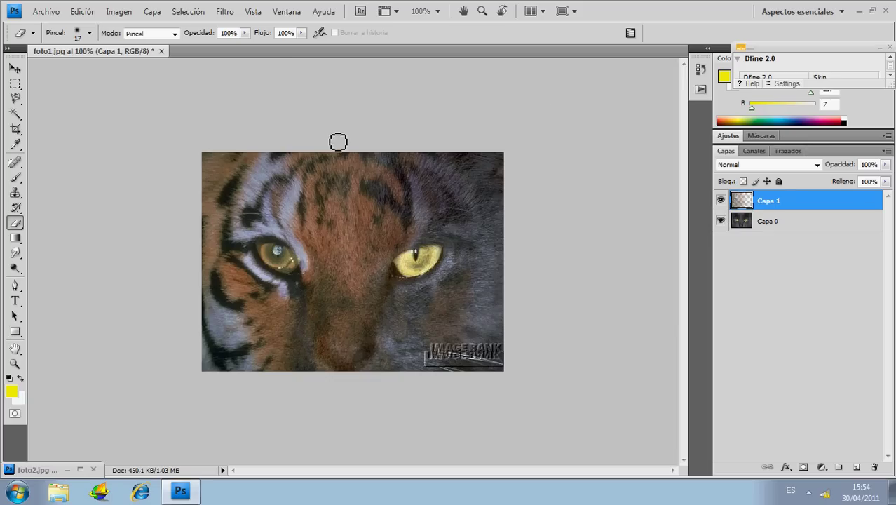
pyautogui.click(220, 11)
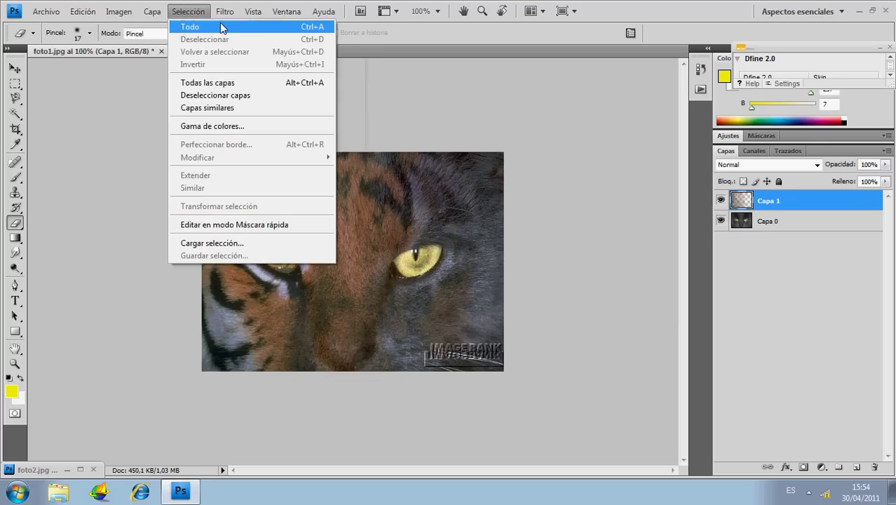
pyautogui.moveTo(243, 183)
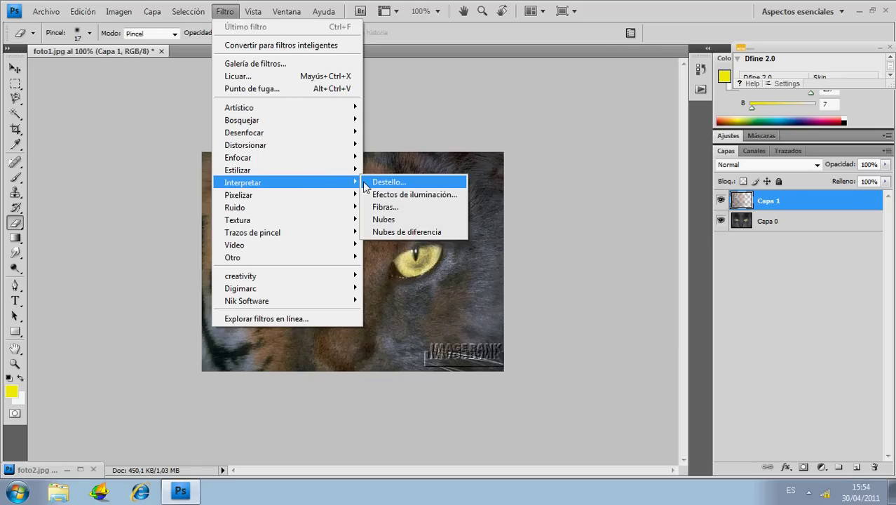
# Step: Apply a Destello lens flare at 106% brightness over the tiger's eye
pyautogui.click(364, 182)
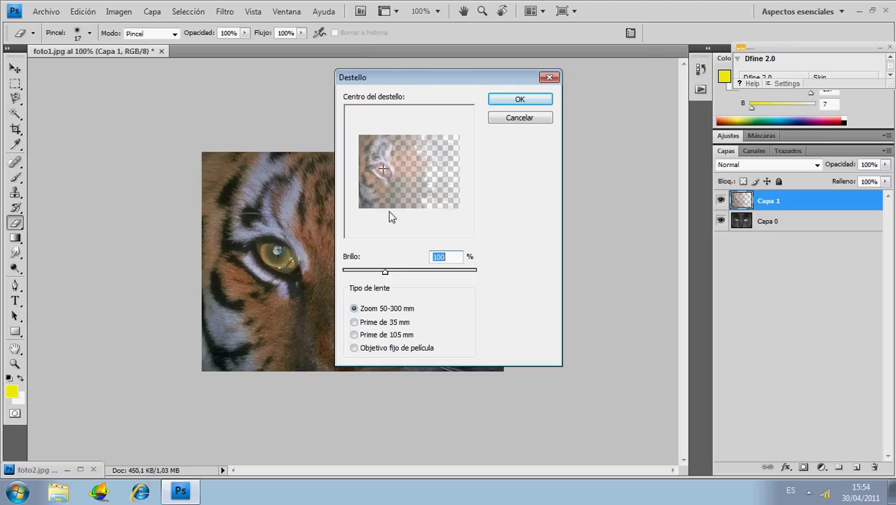
pyautogui.moveTo(385, 270); pyautogui.dragTo(388, 272)
pyautogui.click(515, 101)
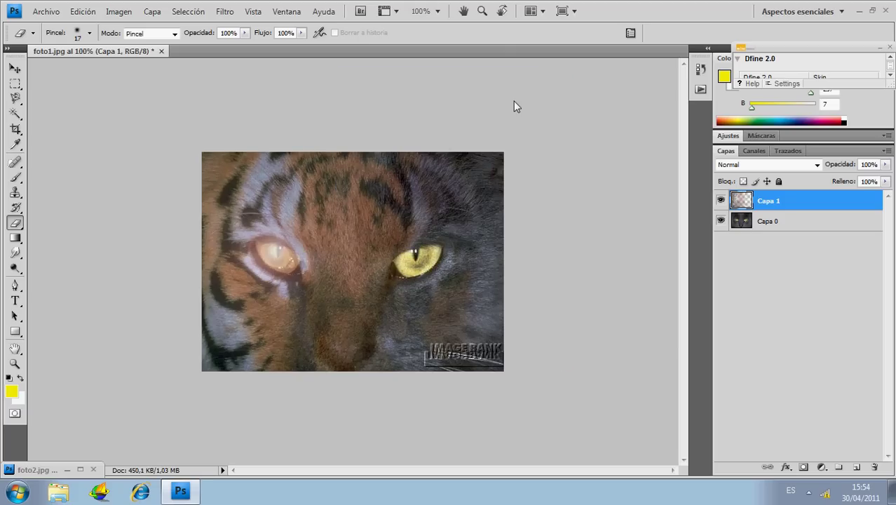